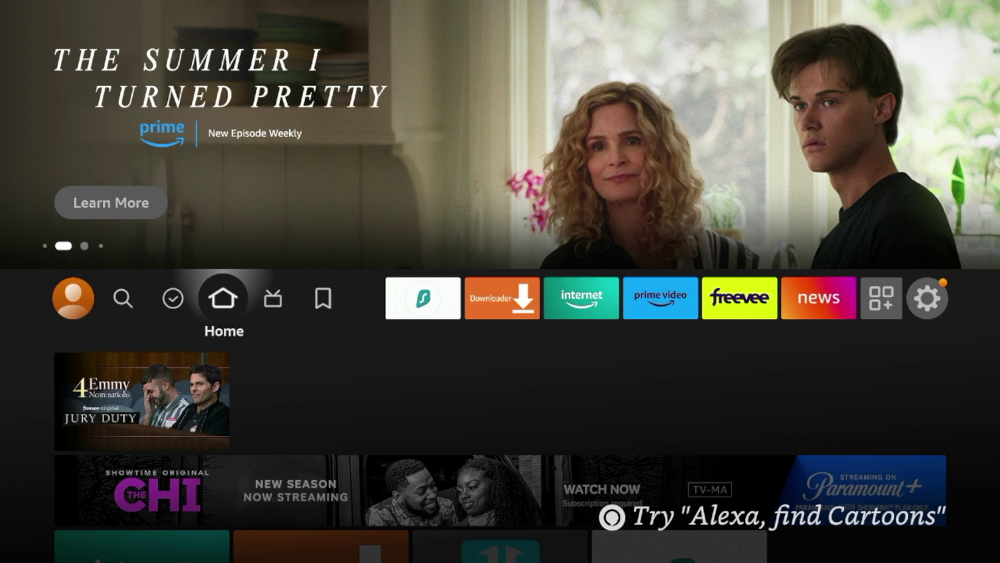
- Go from Home to Settings > Applications, showing 2.58 GB of 5.34 GB internal space available
{"action": "key", "text": "Right"}
{"action": "key", "text": "Right"}
{"action": "key", "text": "Right"}
{"action": "key", "text": "Right"}
{"action": "key", "text": "Right"}
{"action": "key", "text": "Right"}
{"action": "key", "text": "Right"}
{"action": "key", "text": "Right"}
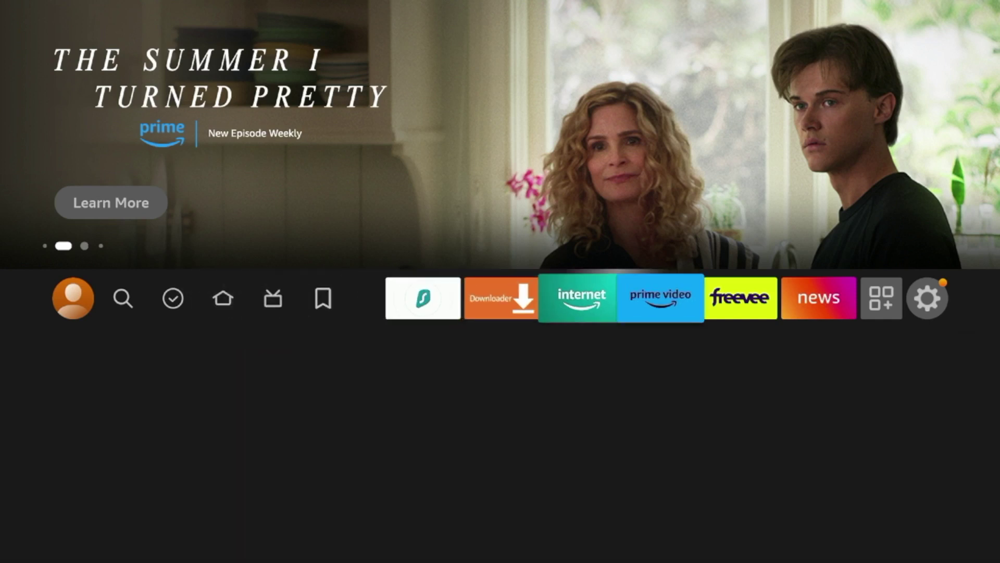
{"action": "key", "text": "Right"}
{"action": "key", "text": "Right"}
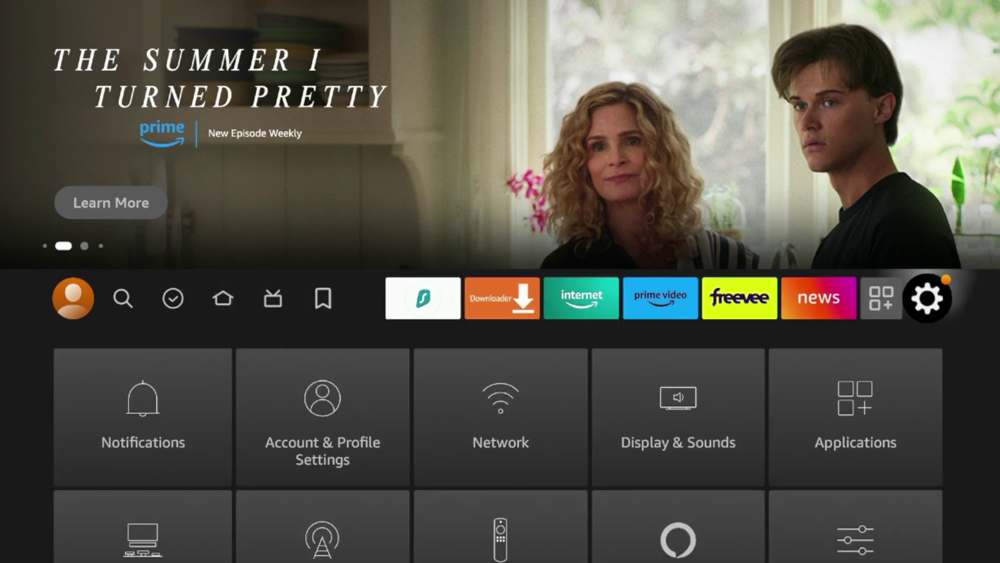
{"action": "key", "text": "Down"}
{"action": "key", "text": "Right"}
{"action": "key", "text": "Right"}
{"action": "key", "text": "Right"}
{"action": "key", "text": "Right"}
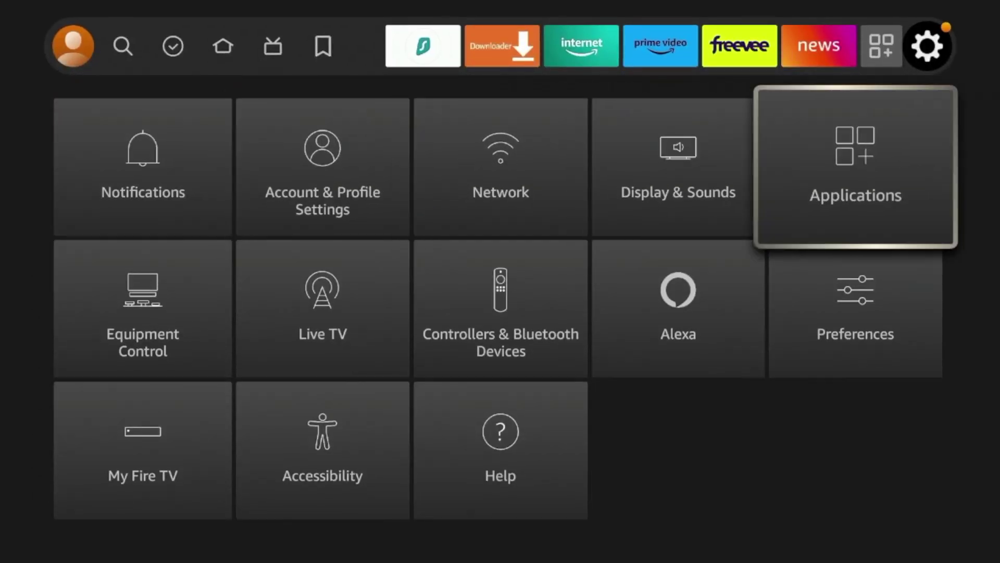
{"action": "key", "text": "Return"}
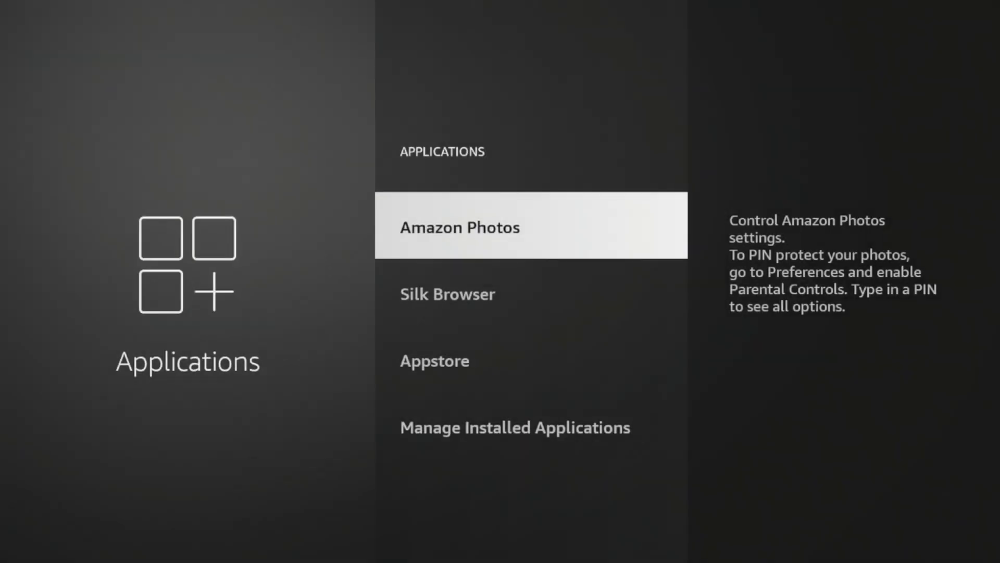
{"action": "key", "text": "Down"}
{"action": "key", "text": "Down"}
{"action": "key", "text": "Down"}
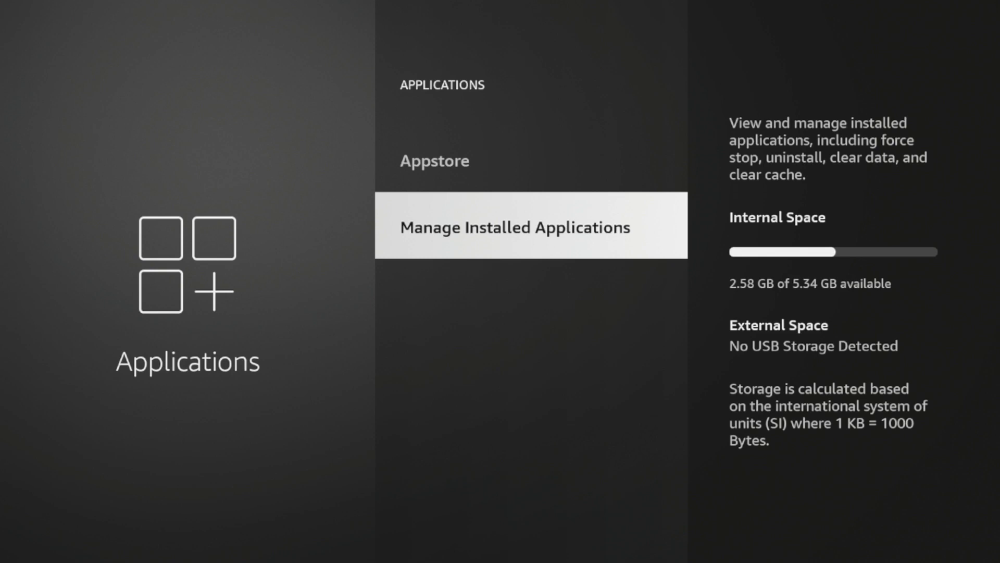
{"action": "key", "text": "Up"}
- Browse Manage Installed Applications and open Aptoide TV's page (version 5.1.2, 21.81 MB)
{"action": "key", "text": "Down"}
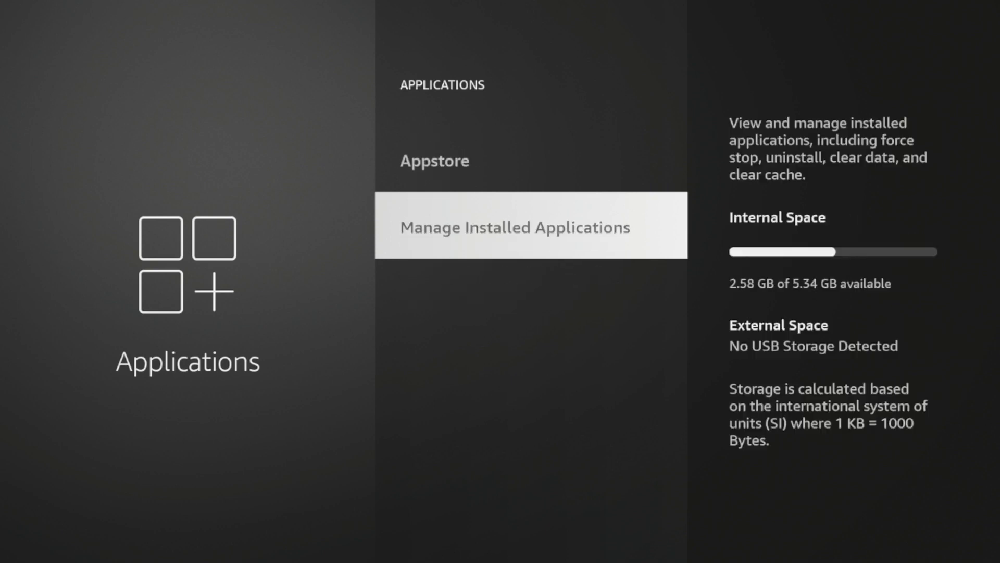
{"action": "key", "text": "Return"}
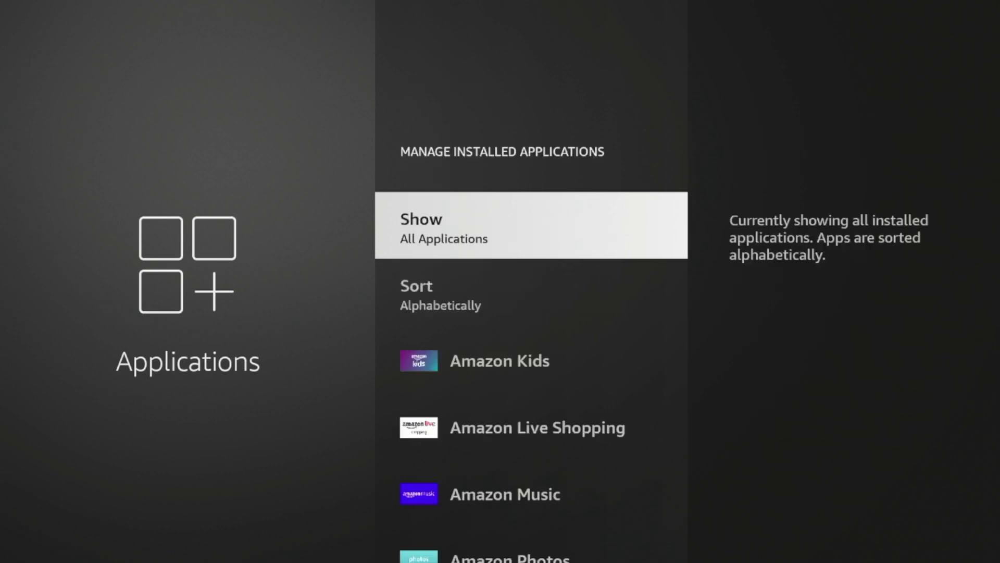
{"action": "key", "text": "Down"}
{"action": "key", "text": "Down"}
{"action": "key", "text": "Down"}
{"action": "key", "text": "Down"}
{"action": "key", "text": "Down"}
{"action": "key", "text": "Down"}
{"action": "key", "text": "Down"}
{"action": "key", "text": "Down"}
{"action": "key", "text": "Down"}
{"action": "key", "text": "Down"}
{"action": "key", "text": "Down"}
{"action": "key", "text": "Down"}
{"action": "key", "text": "Down"}
{"action": "key", "text": "Down"}
{"action": "key", "text": "Down"}
{"action": "key", "text": "Down"}
{"action": "key", "text": "Down"}
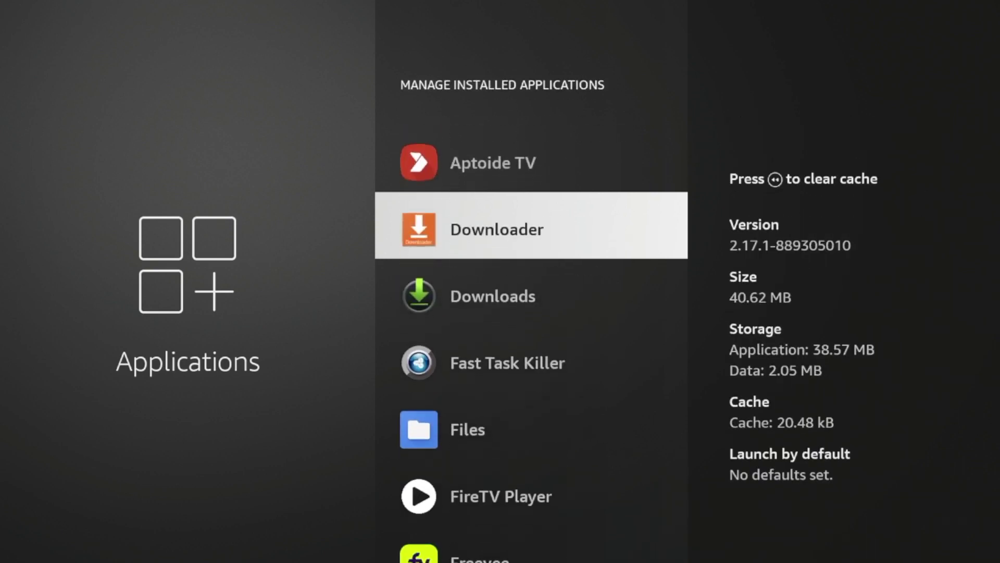
{"action": "key", "text": "Down"}
{"action": "key", "text": "Down"}
{"action": "key", "text": "Down"}
{"action": "key", "text": "Down"}
{"action": "key", "text": "Down"}
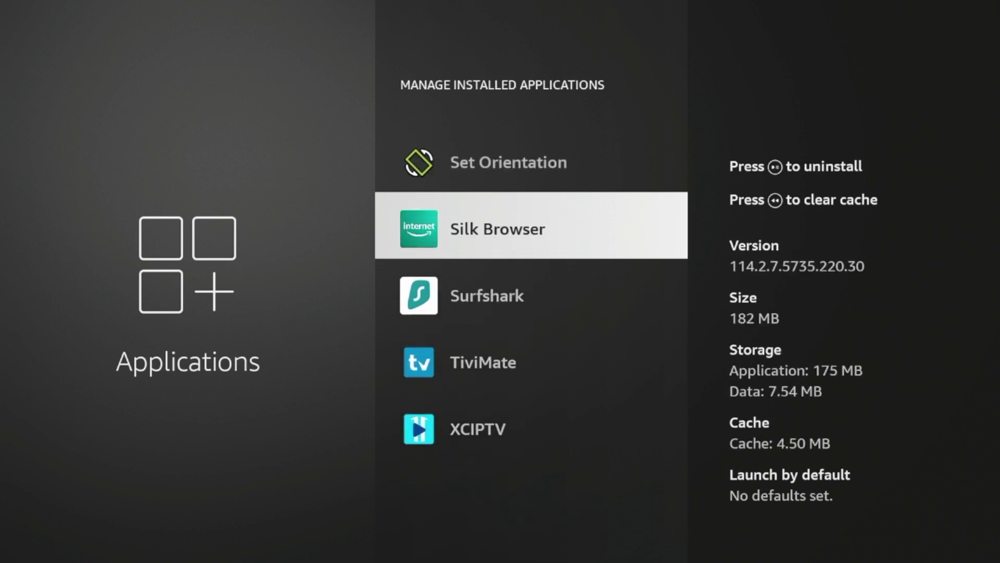
{"action": "key", "text": "Up"}
{"action": "key", "text": "Up"}
{"action": "key", "text": "Up"}
{"action": "key", "text": "Up"}
{"action": "key", "text": "Up"}
{"action": "key", "text": "Up"}
{"action": "key", "text": "Up"}
{"action": "key", "text": "Up"}
{"action": "key", "text": "Up"}
{"action": "key", "text": "Up"}
{"action": "key", "text": "Up"}
{"action": "key", "text": "Up"}
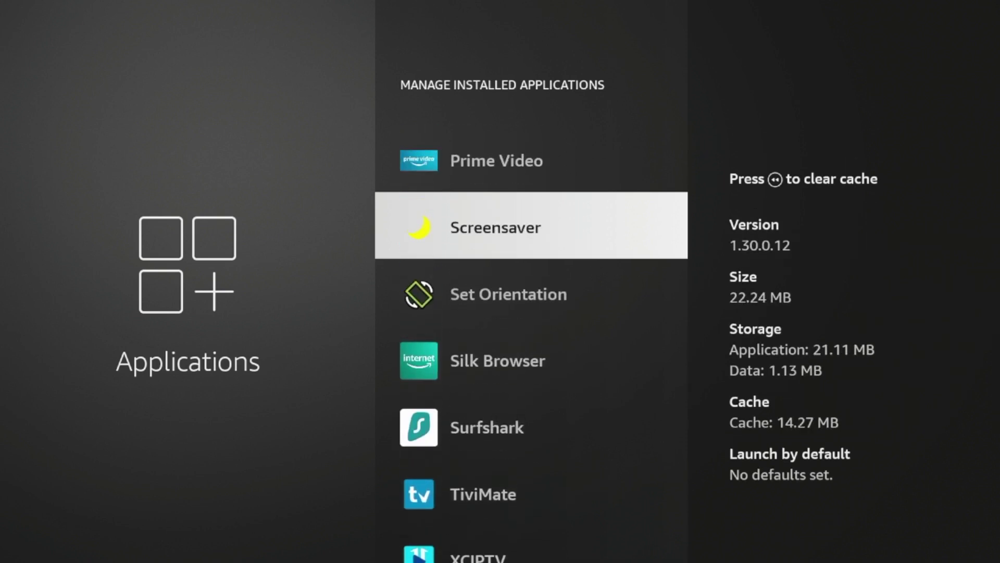
{"action": "key", "text": "Up"}
{"action": "key", "text": "Up"}
{"action": "key", "text": "Up"}
{"action": "key", "text": "Up"}
{"action": "key", "text": "Up"}
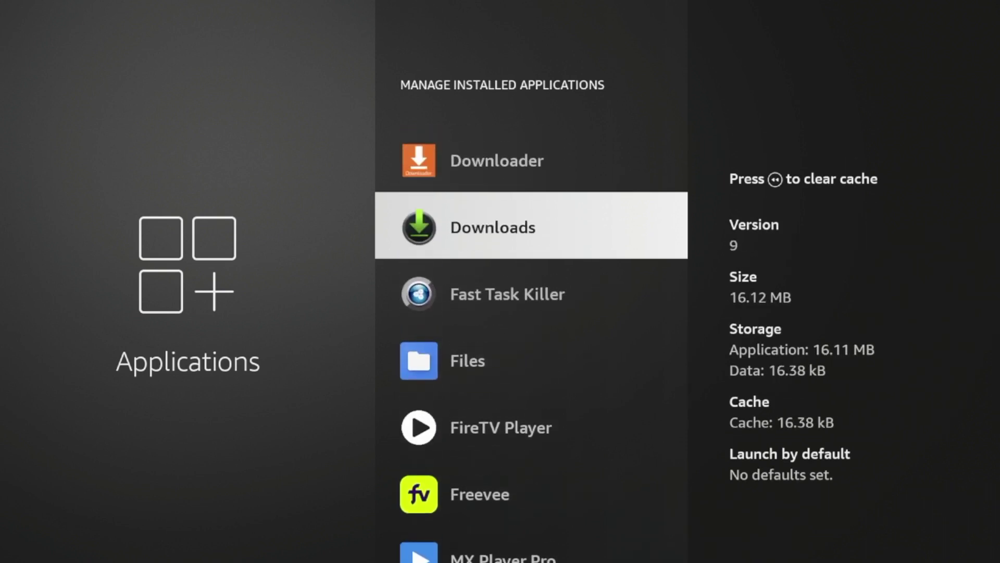
{"action": "key", "text": "Down"}
{"action": "key", "text": "Down"}
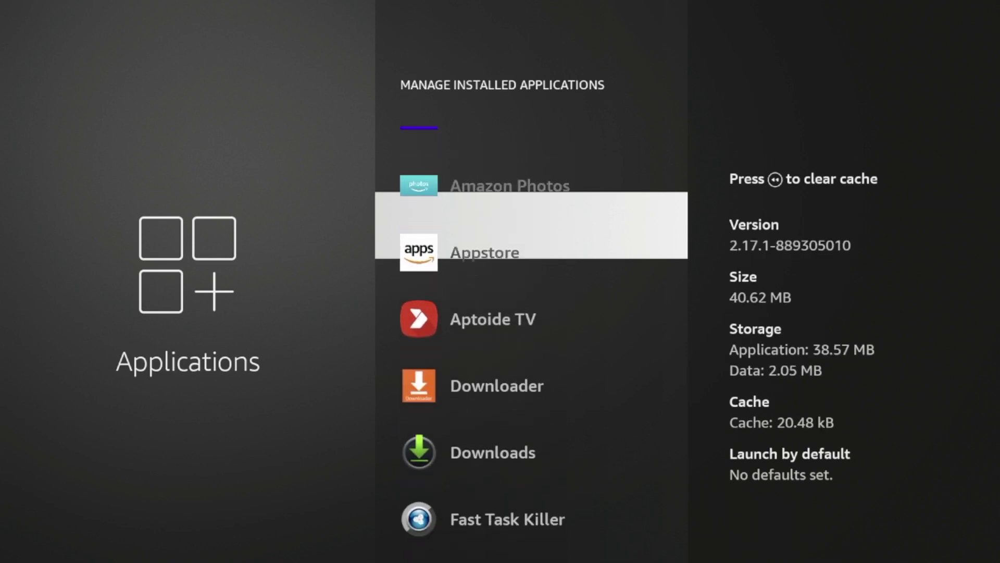
{"action": "key", "text": "Up"}
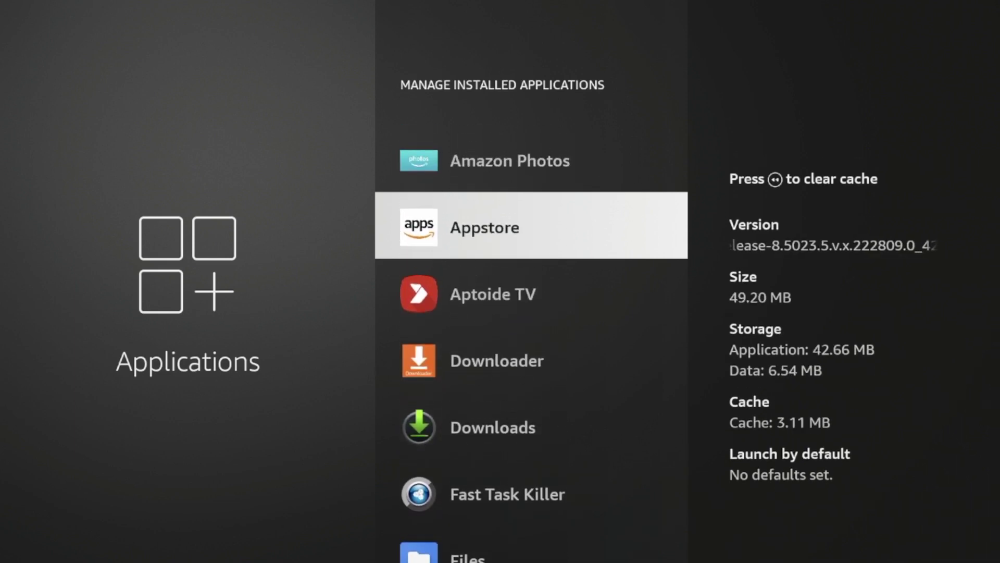
{"action": "key", "text": "Down"}
{"action": "key", "text": "Down"}
{"action": "key", "text": "Up"}
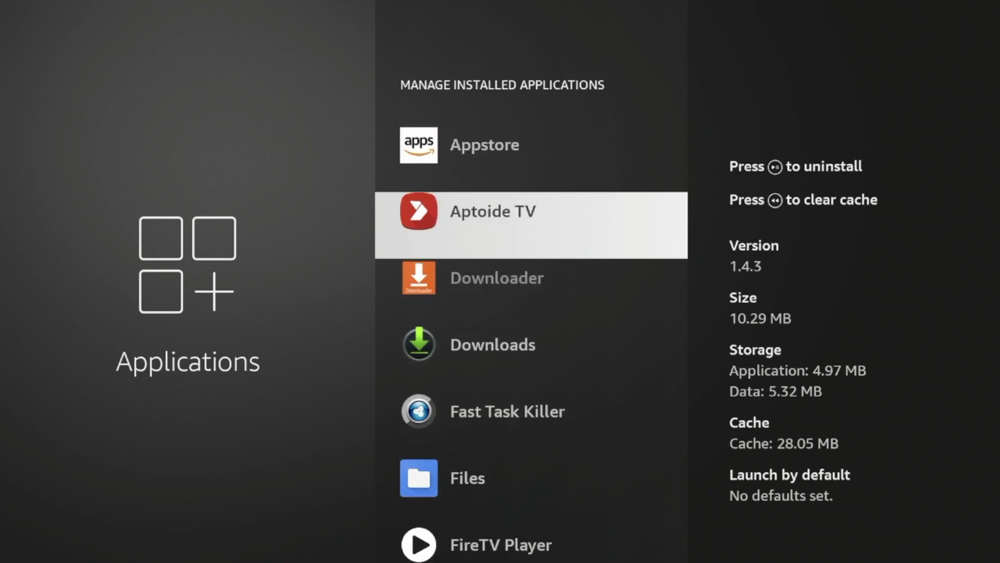
{"action": "key", "text": "Return"}
- Uninstall Aptoide TV and MX Player Pro from the installed applications
{"action": "key", "text": "Down"}
{"action": "key", "text": "Down"}
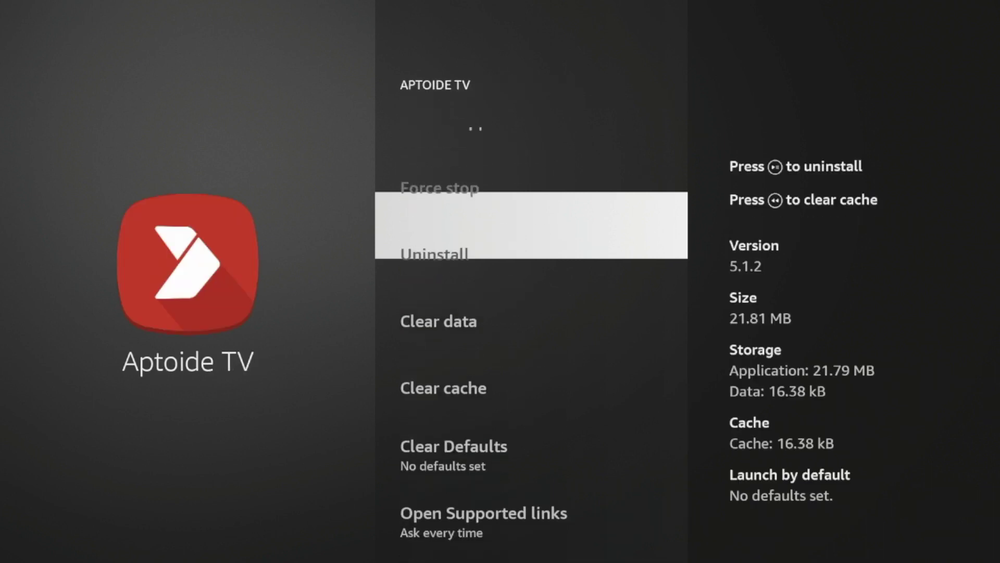
{"action": "key", "text": "Return"}
{"action": "key", "text": "Return"}
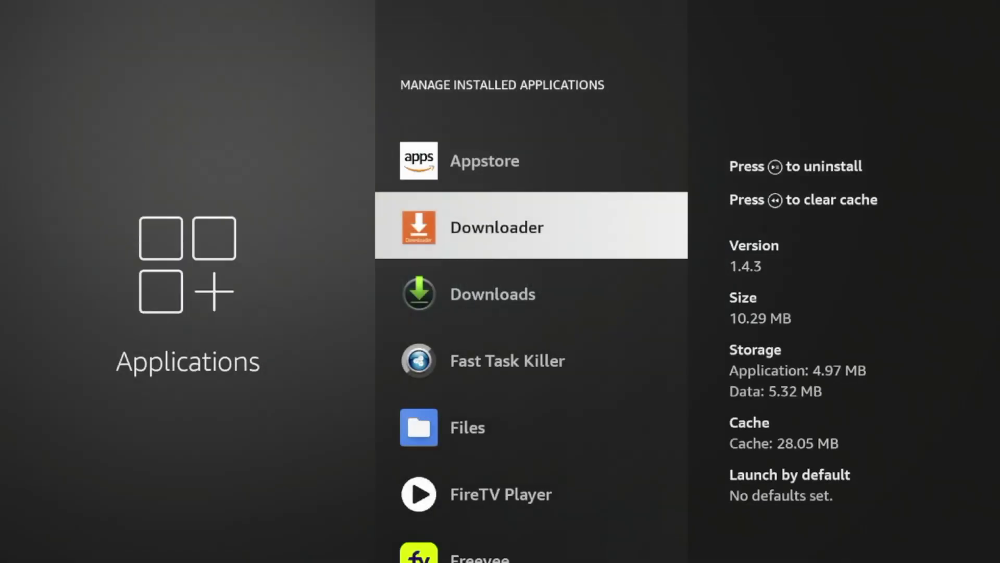
{"action": "key", "text": "Down"}
{"action": "key", "text": "Down"}
{"action": "key", "text": "Down"}
{"action": "key", "text": "Down"}
{"action": "key", "text": "Down"}
{"action": "key", "text": "Down"}
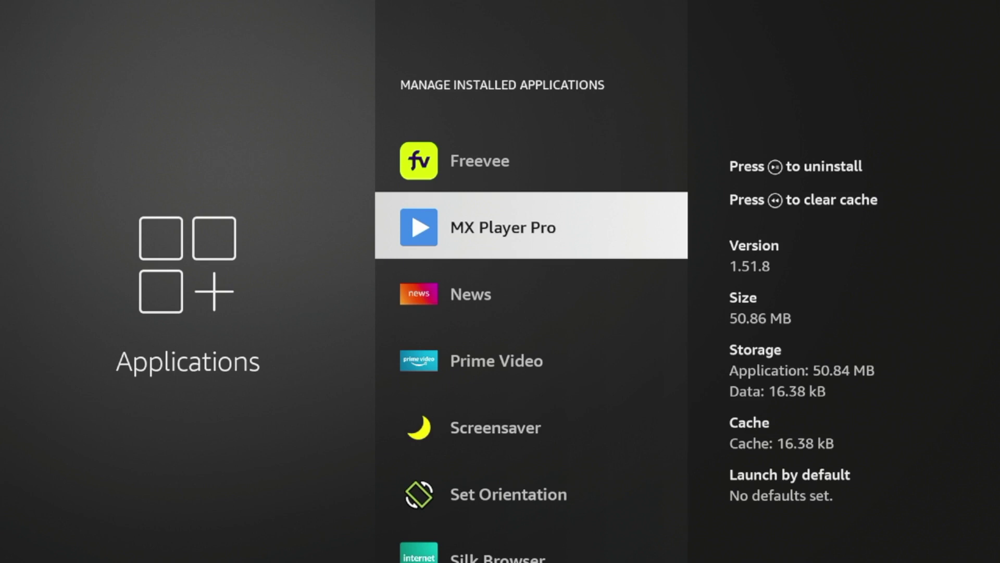
{"action": "key", "text": "Return"}
{"action": "key", "text": "Down"}
{"action": "key", "text": "Down"}
{"action": "key", "text": "Down"}
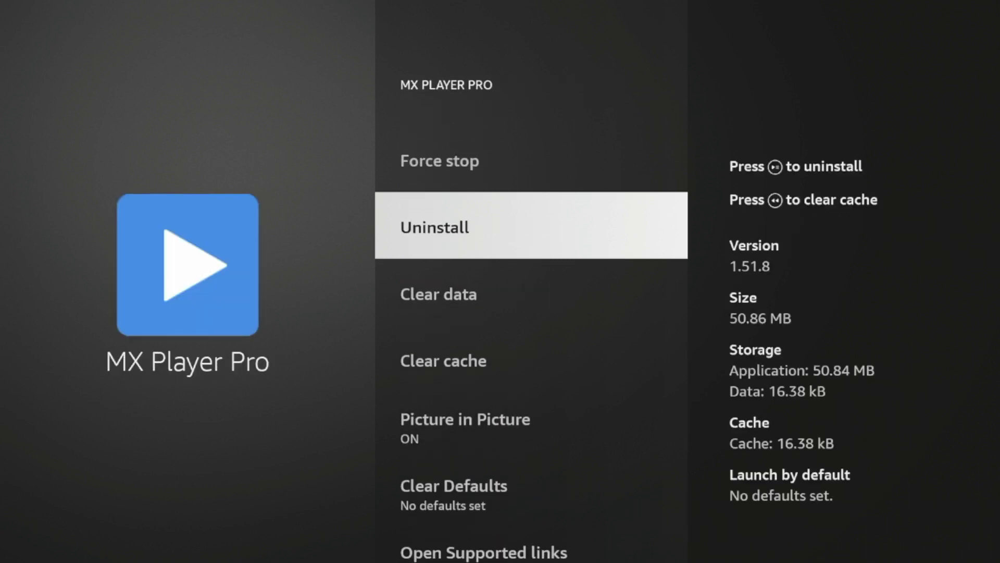
{"action": "key", "text": "Return"}
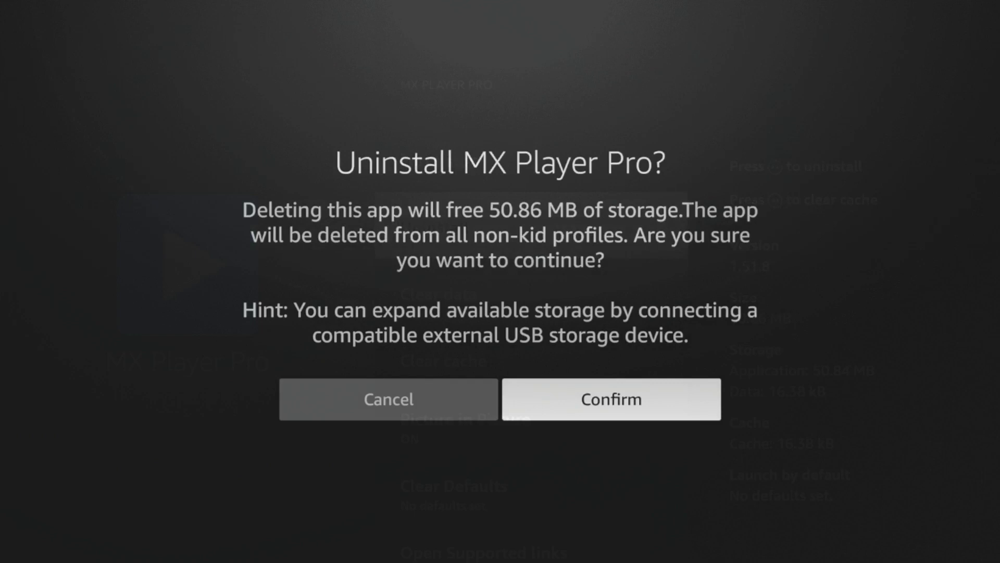
{"action": "key", "text": "Return"}
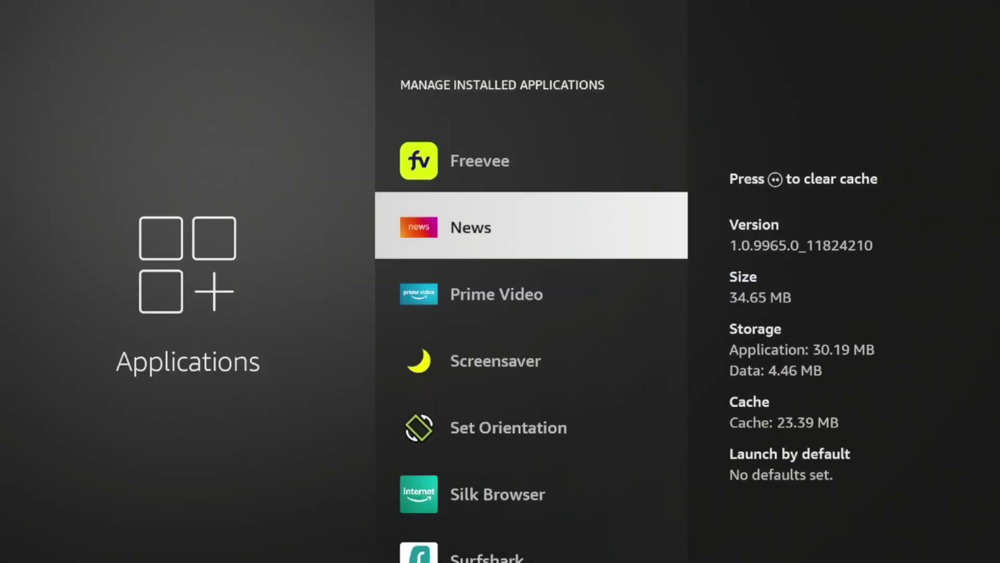
- Uninstall TiviMate, raising free internal space to 2.81 GB of 5.34 GB
{"action": "key", "text": "Down"}
{"action": "key", "text": "Down"}
{"action": "key", "text": "Down"}
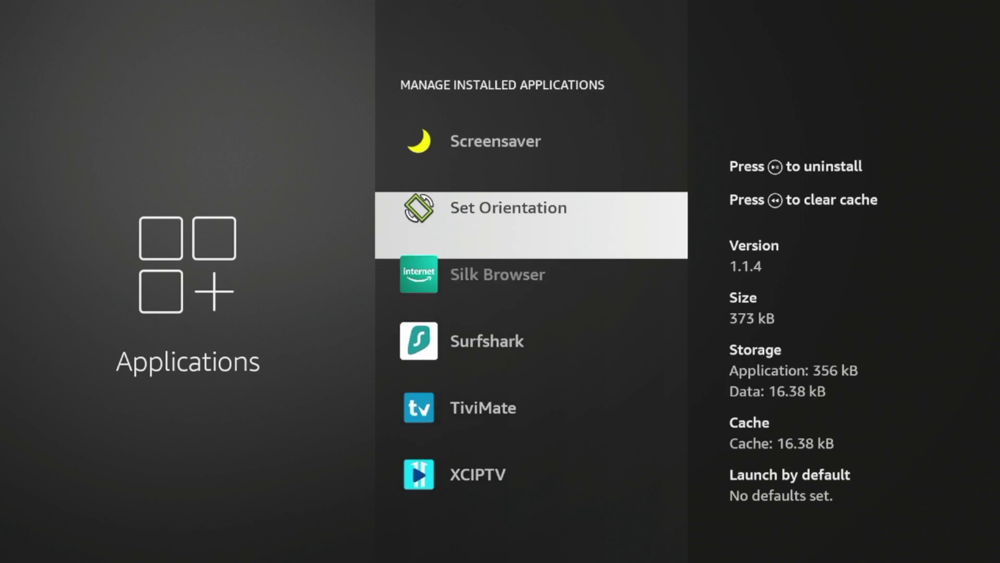
{"action": "key", "text": "Down"}
{"action": "key", "text": "Down"}
{"action": "key", "text": "Down"}
{"action": "key", "text": "Return"}
{"action": "key", "text": "Down"}
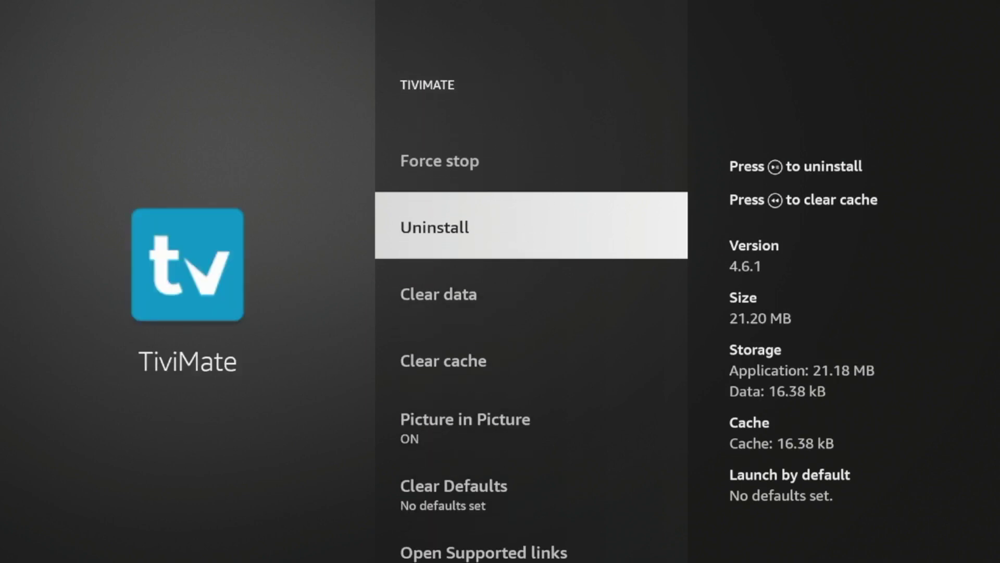
{"action": "key", "text": "Return"}
{"action": "key", "text": "Return"}
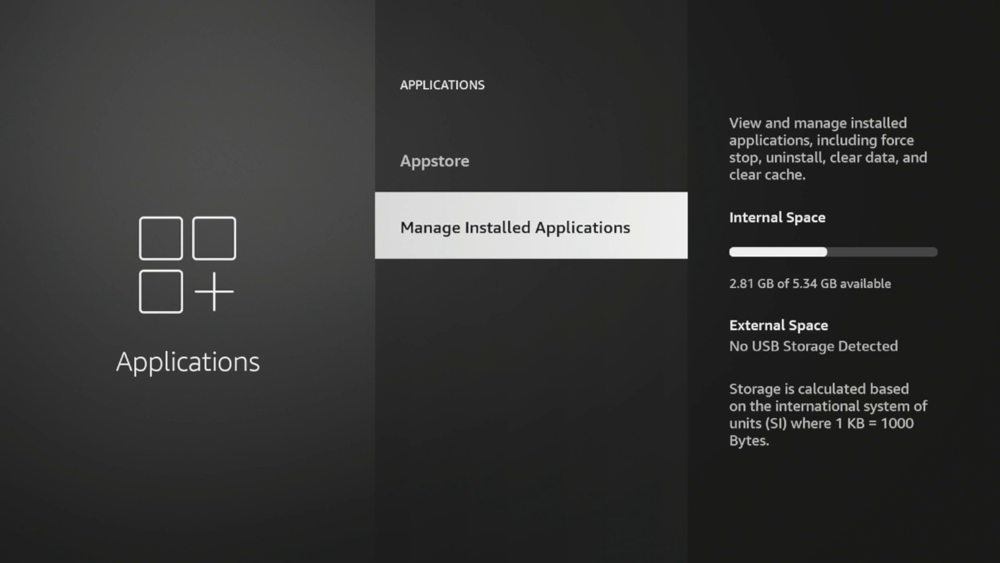
{"action": "key", "text": "Return"}
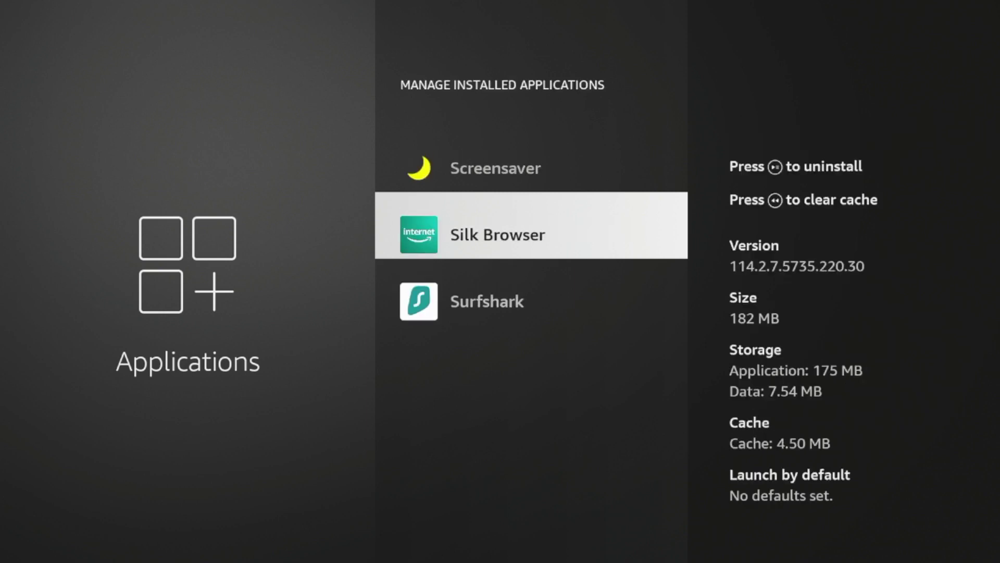
{"action": "key", "text": "Up"}
{"action": "key", "text": "Up"}
{"action": "key", "text": "Up"}
{"action": "key", "text": "Up"}
{"action": "key", "text": "Up"}
{"action": "key", "text": "Up"}
{"action": "key", "text": "Up"}
{"action": "key", "text": "Up"}
{"action": "key", "text": "Up"}
{"action": "key", "text": "Up"}
{"action": "key", "text": "Up"}
{"action": "key", "text": "Up"}
{"action": "key", "text": "Up"}
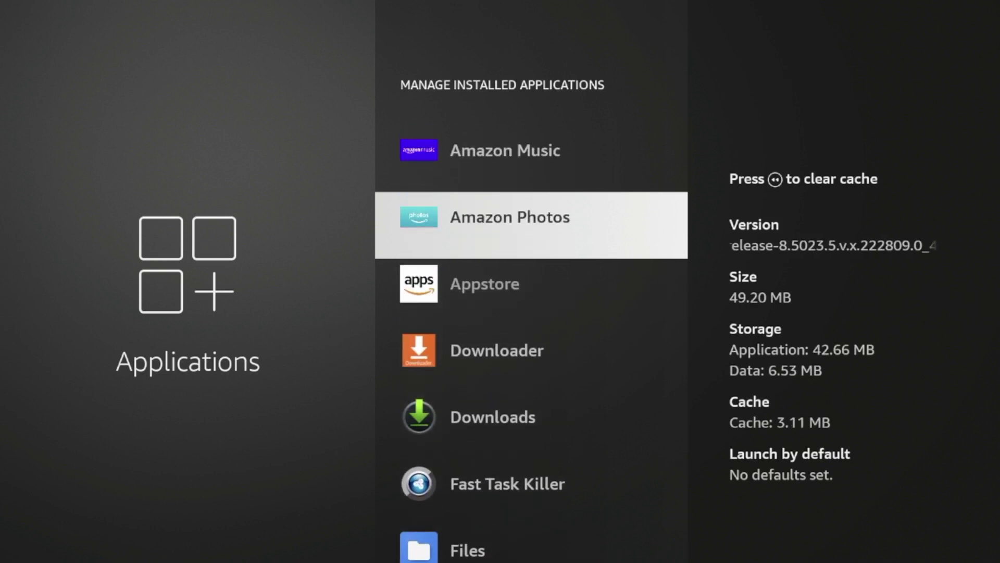
{"action": "key", "text": "Up"}
{"action": "key", "text": "Up"}
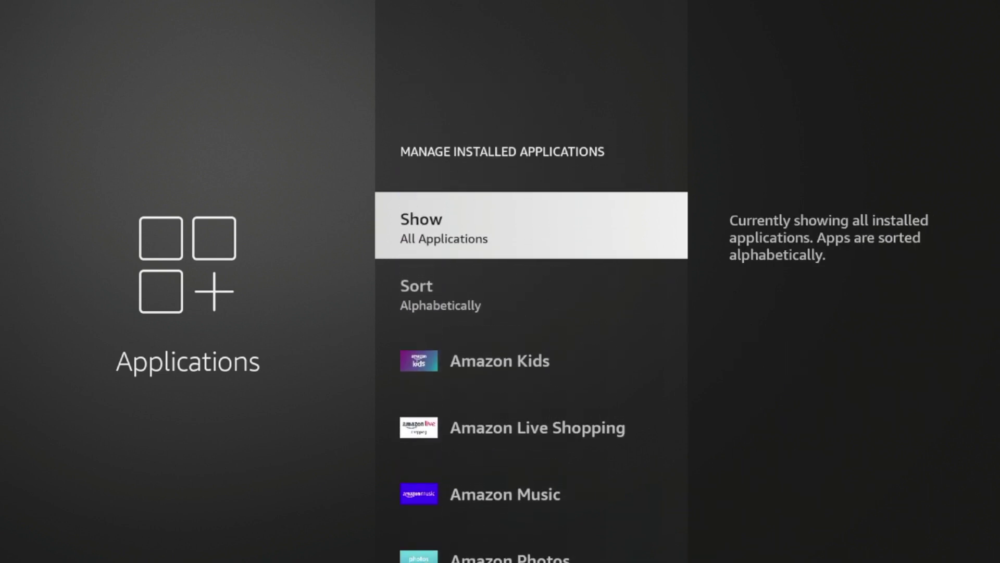
{"action": "key", "text": "Down"}
{"action": "key", "text": "Down"}
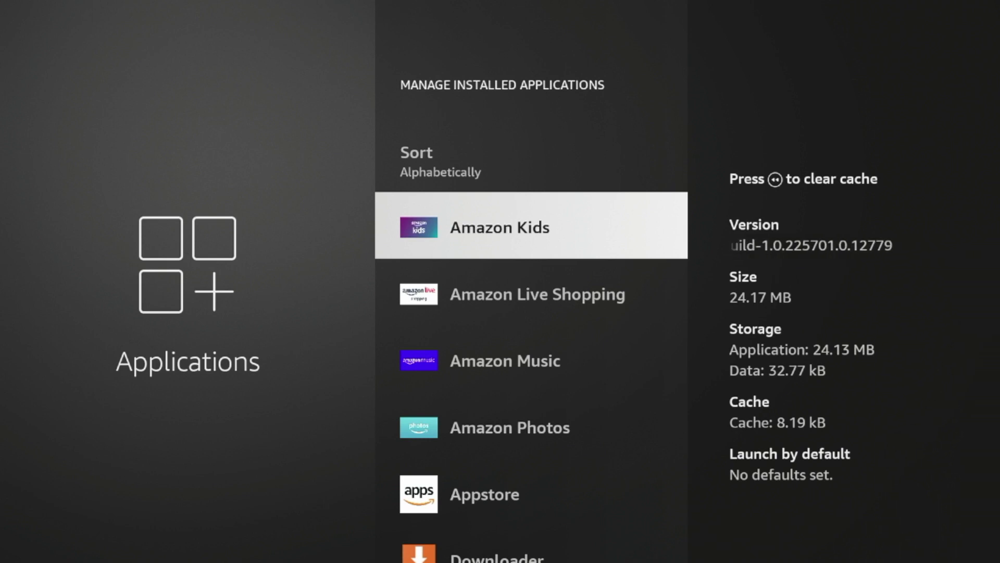
{"action": "key", "text": "Up"}
{"action": "key", "text": "Down"}
{"action": "key", "text": "Down"}
{"action": "key", "text": "Down"}
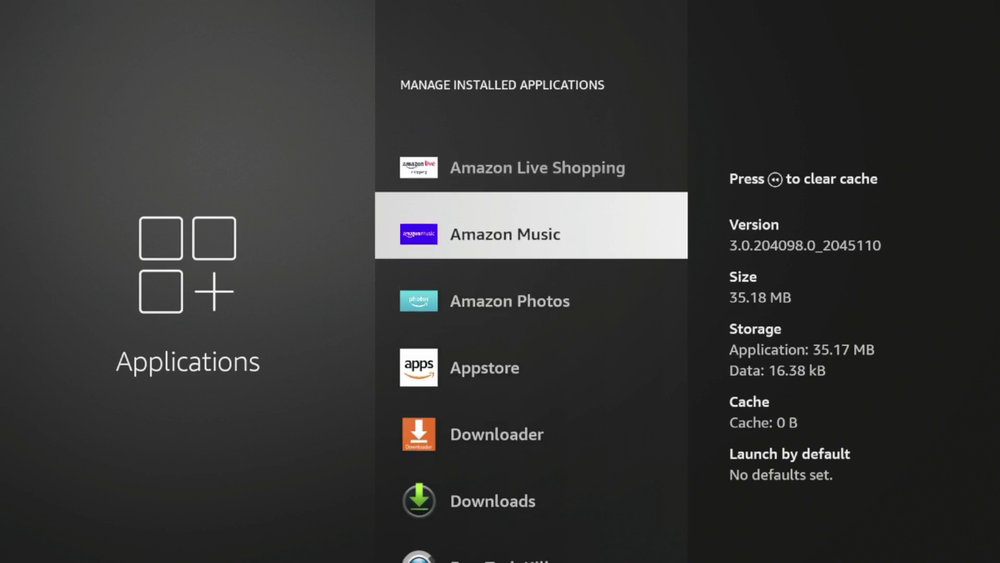
{"action": "key", "text": "Down"}
{"action": "key", "text": "Down"}
{"action": "key", "text": "Down"}
{"action": "key", "text": "Down"}
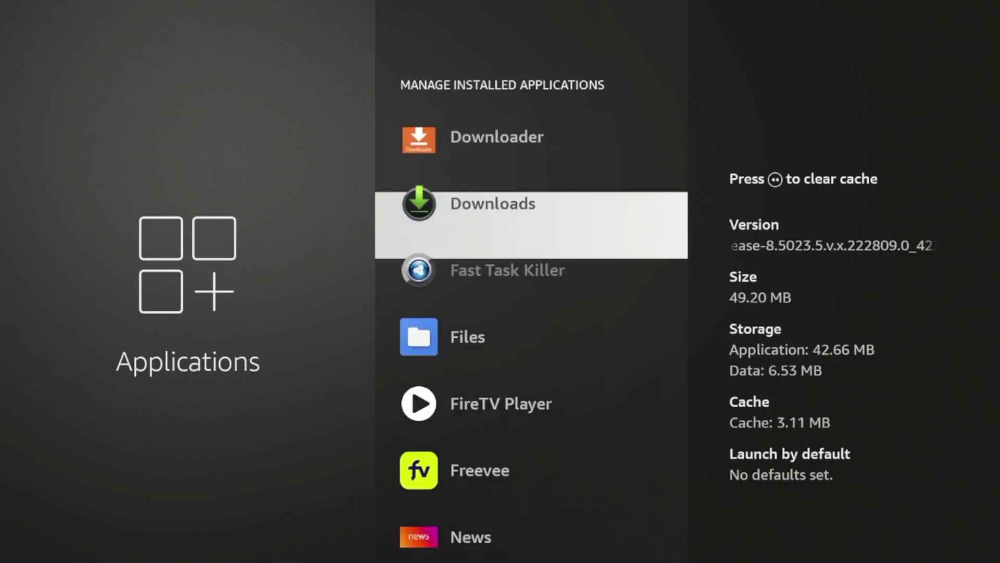
{"action": "key", "text": "Down"}
{"action": "key", "text": "Down"}
{"action": "key", "text": "Down"}
{"action": "key", "text": "Down"}
{"action": "key", "text": "Down"}
{"action": "key", "text": "Down"}
{"action": "key", "text": "Down"}
{"action": "key", "text": "Down"}
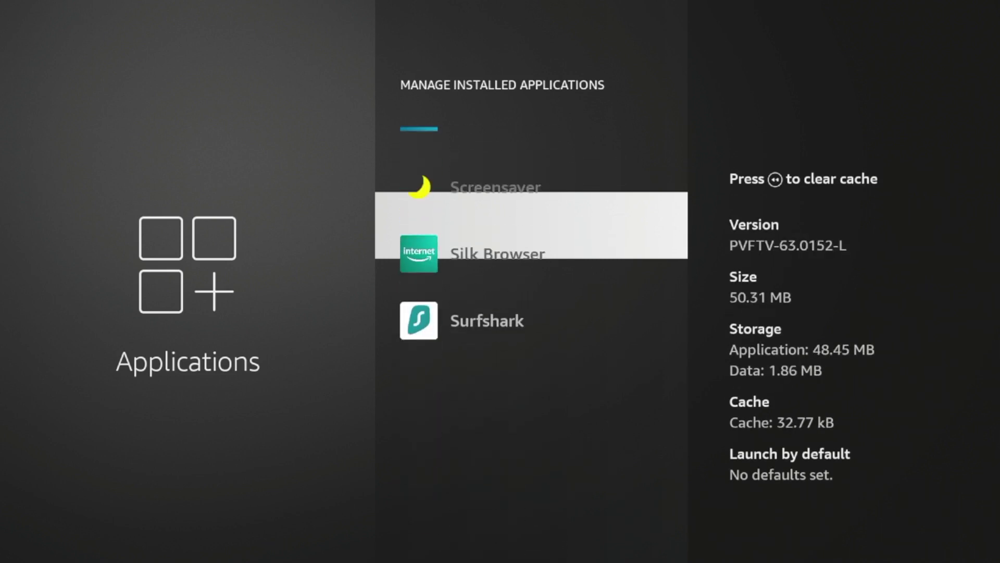
{"action": "key", "text": "Up"}
{"action": "key", "text": "Up"}
{"action": "key", "text": "Up"}
{"action": "key", "text": "Up"}
{"action": "key", "text": "Up"}
{"action": "key", "text": "Up"}
{"action": "key", "text": "Up"}
{"action": "key", "text": "Up"}
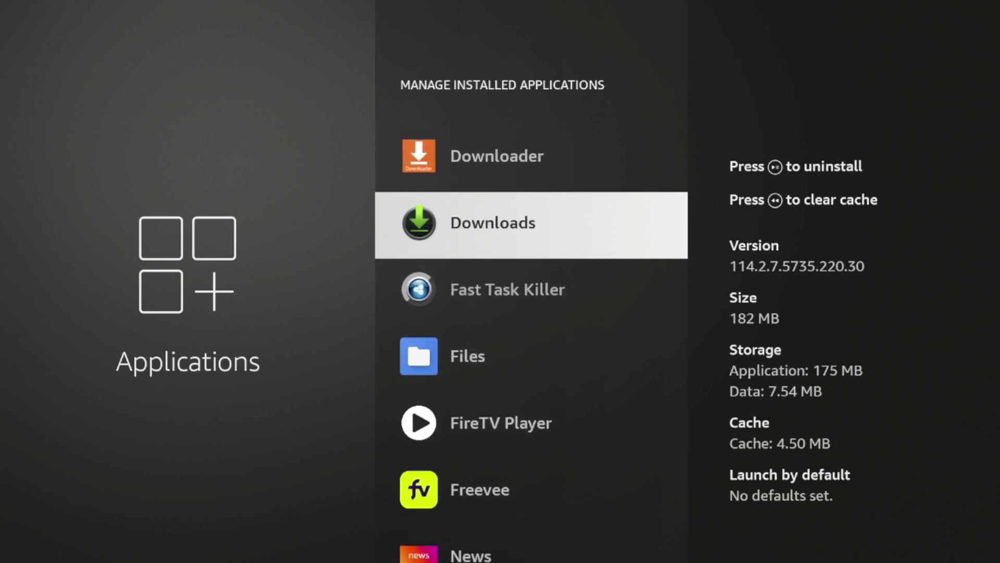
{"action": "key", "text": "Up"}
{"action": "key", "text": "Up"}
{"action": "key", "text": "Up"}
{"action": "key", "text": "Up"}
{"action": "key", "text": "Up"}
{"action": "key", "text": "Up"}
{"action": "key", "text": "Up"}
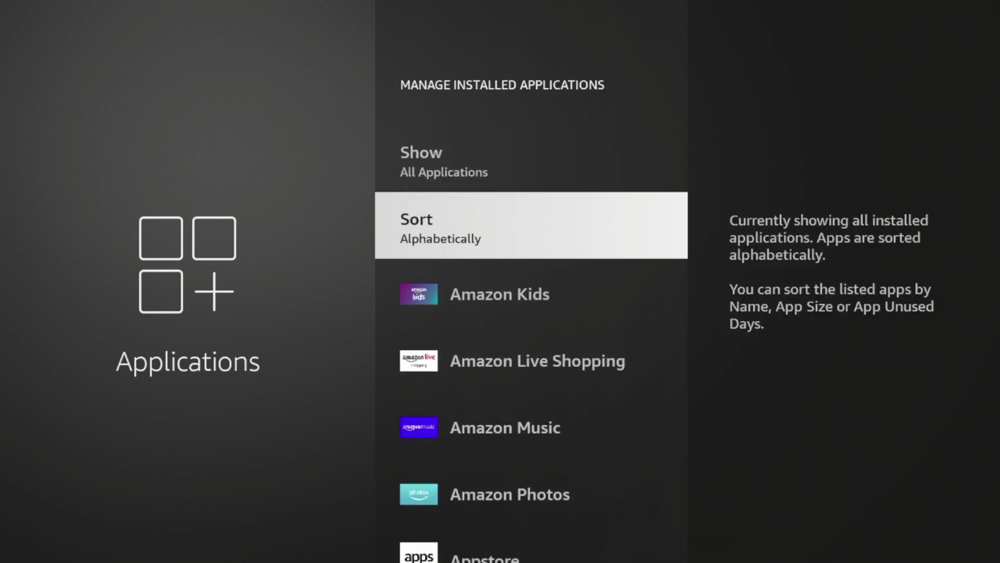
{"action": "key", "text": "Down"}
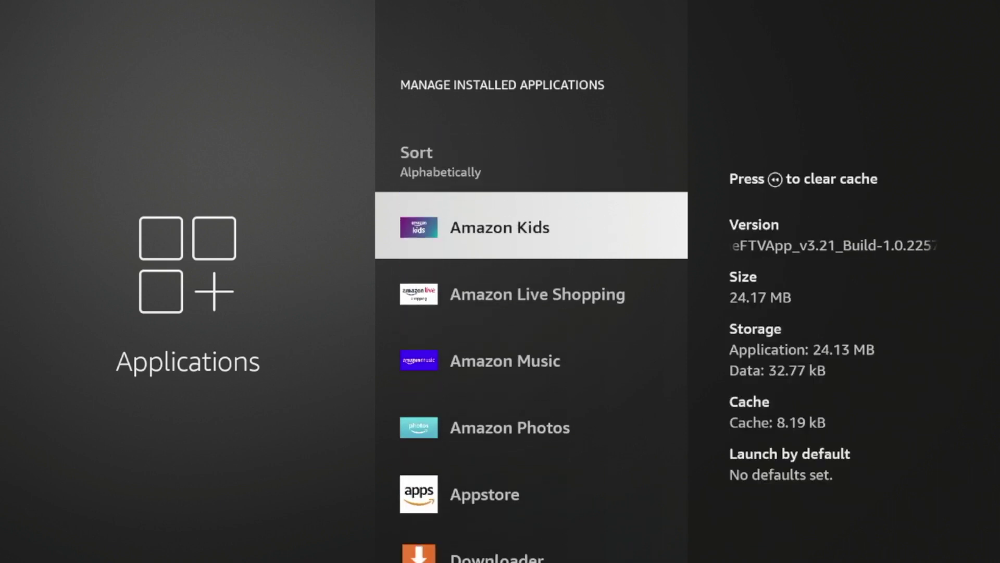
{"action": "key", "text": "Up"}
{"action": "key", "text": "Down"}
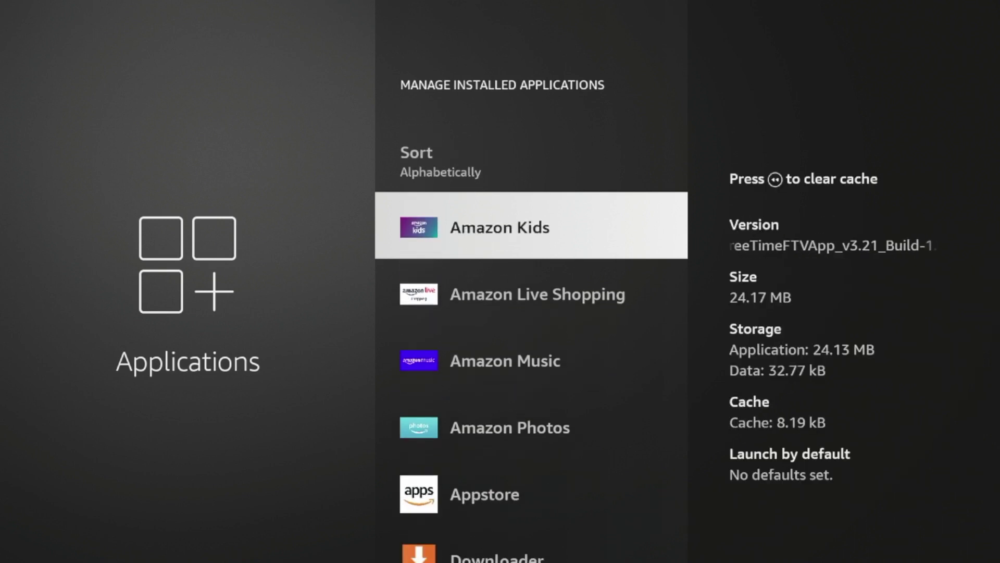
{"action": "key", "text": "Up"}
{"action": "key", "text": "Down"}
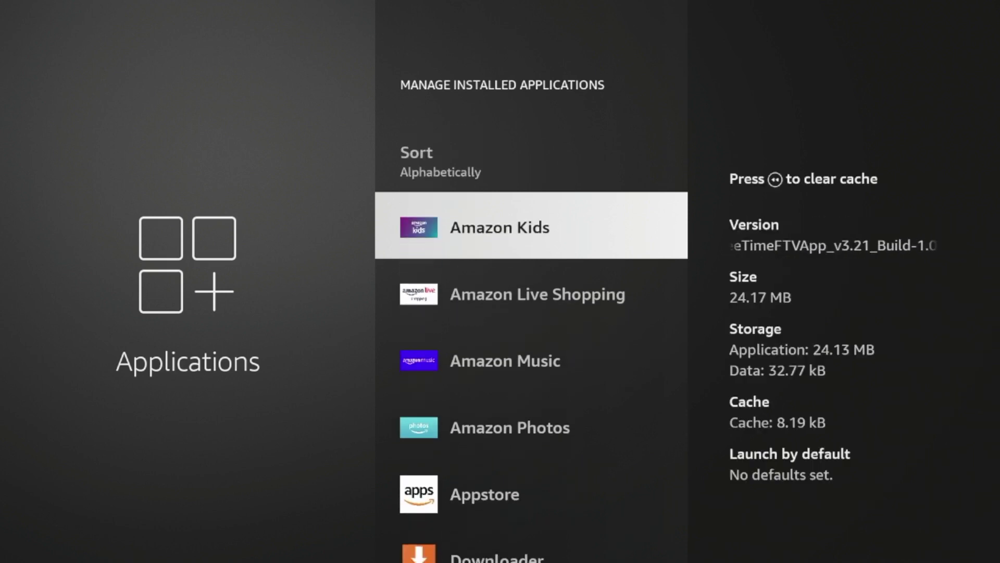
- Open Amazon Kids' app settings and try clearing its data
{"action": "key", "text": "Return"}
{"action": "key", "text": "Down"}
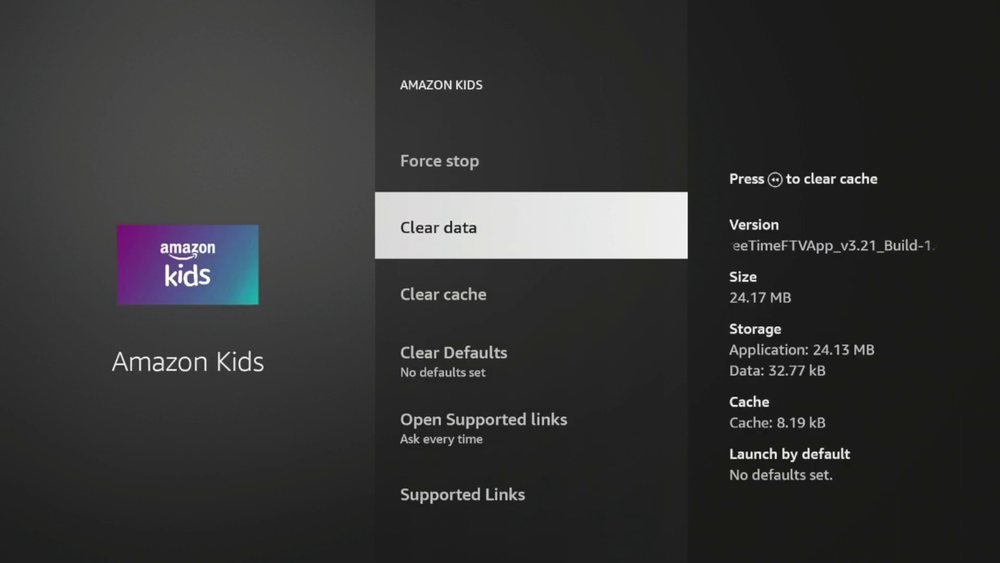
{"action": "key", "text": "Return"}
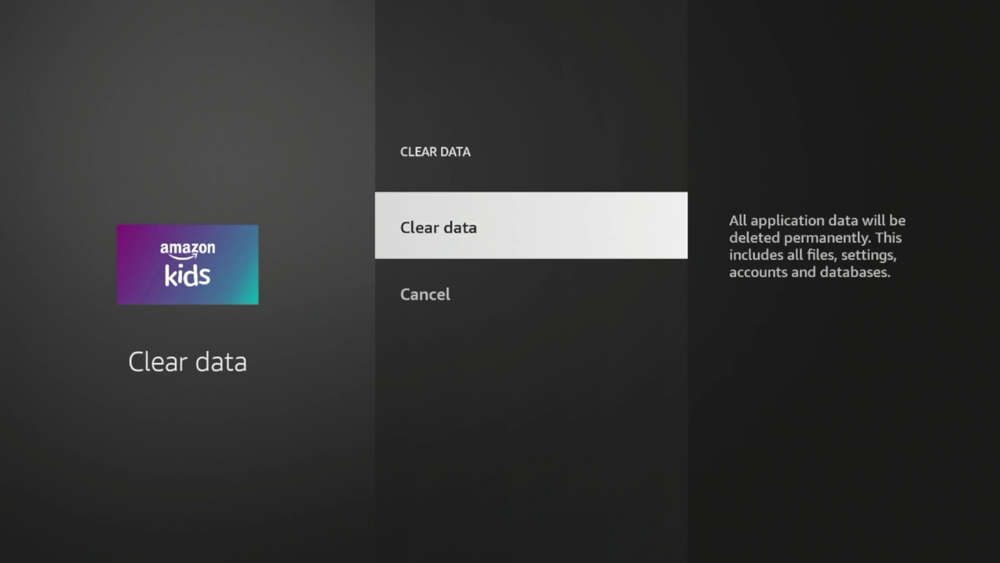
{"action": "key", "text": "Escape"}
{"action": "key", "text": "Down"}
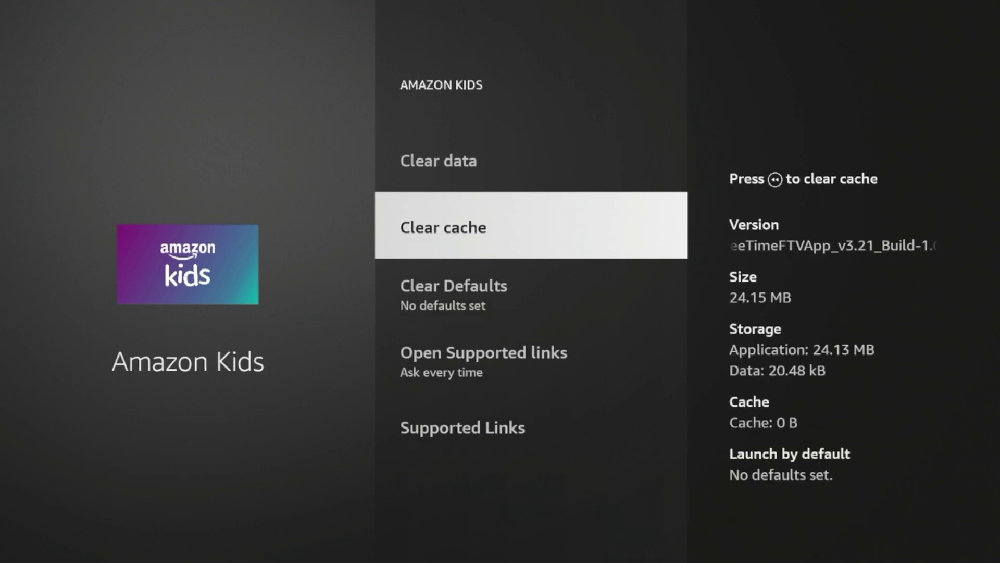
{"action": "key", "text": "Up"}
{"action": "key", "text": "Return"}
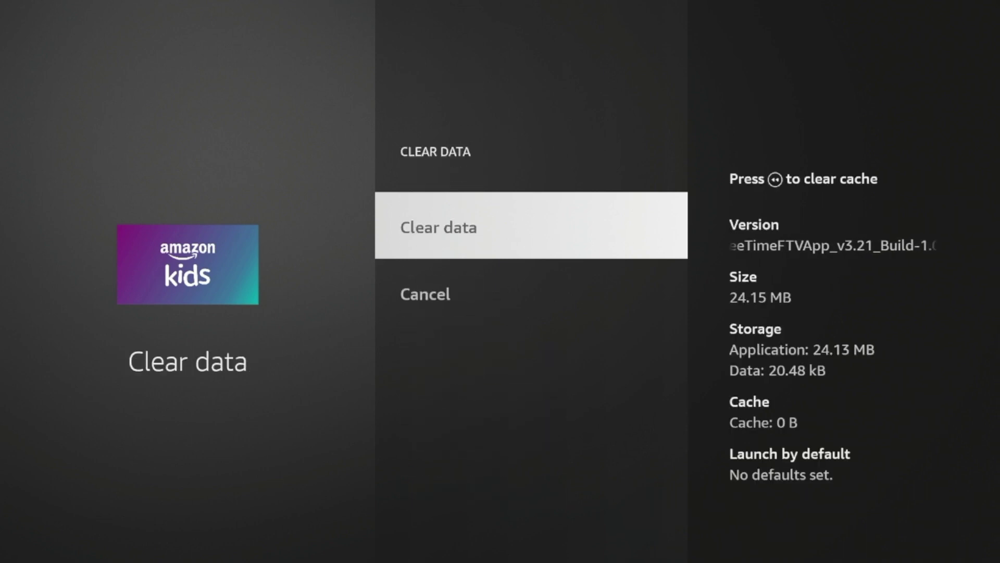
{"action": "key", "text": "Escape"}
{"action": "key", "text": "Escape"}
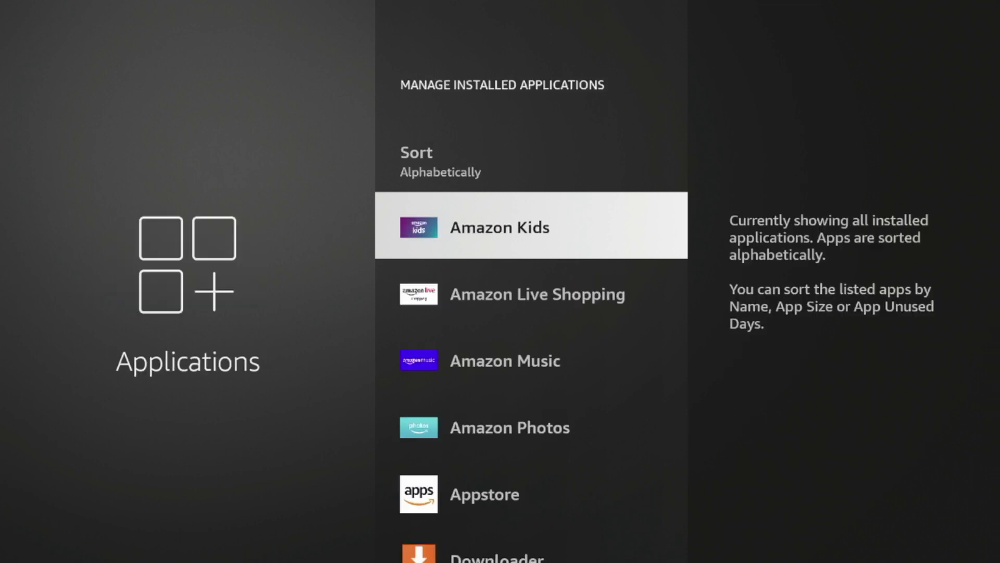
- Open Amazon Live Shopping's app settings and try clearing its data and cache
{"action": "key", "text": "Down"}
{"action": "key", "text": "Return"}
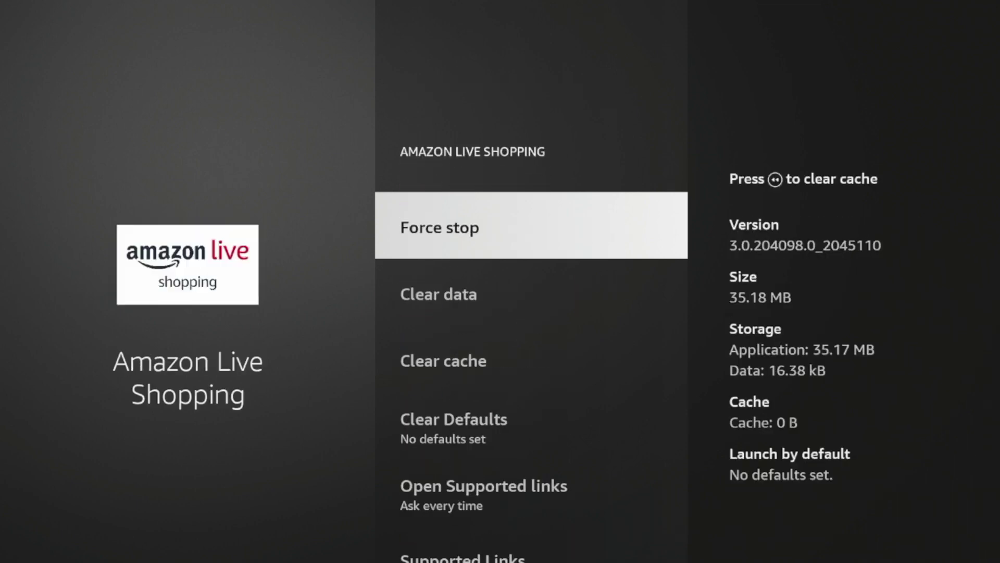
{"action": "key", "text": "Down"}
{"action": "key", "text": "Down"}
{"action": "key", "text": "Up"}
{"action": "key", "text": "Return"}
{"action": "key", "text": "Escape"}
{"action": "key", "text": "Down"}
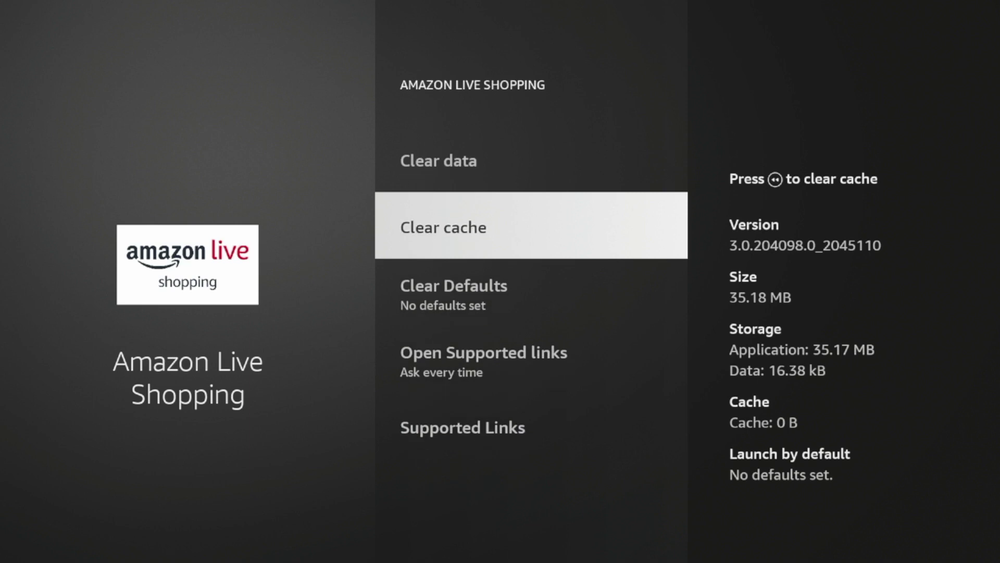
{"action": "key", "text": "Escape"}
- Clear Silk Browser's 4.50 MB cache, leaving 2.82 GB of 5.34 GB free
{"action": "key", "text": "Down"}
{"action": "key", "text": "Down"}
{"action": "key", "text": "Down"}
{"action": "key", "text": "Down"}
{"action": "key", "text": "Down"}
{"action": "key", "text": "Down"}
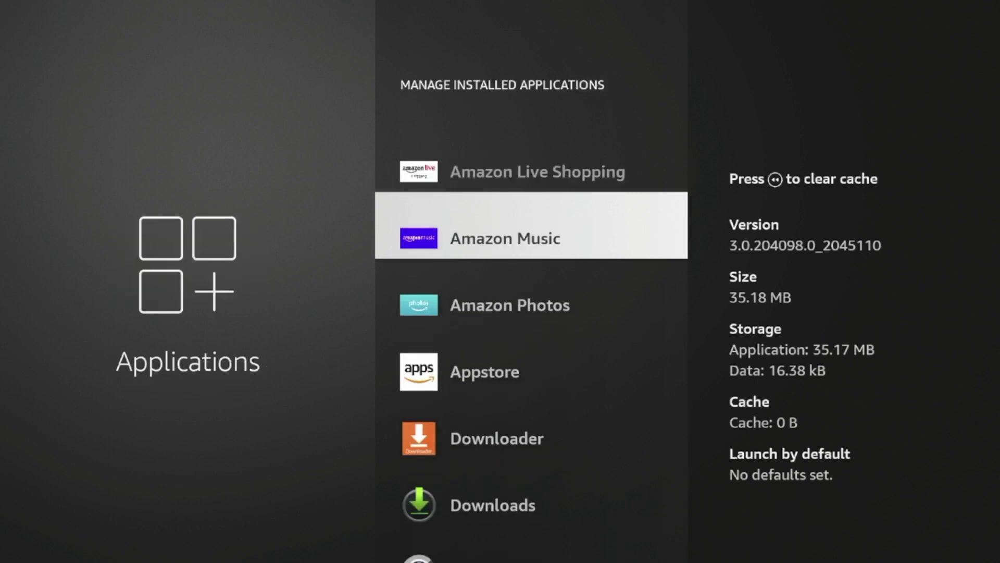
{"action": "key", "text": "Down"}
{"action": "key", "text": "Down"}
{"action": "key", "text": "Down"}
{"action": "key", "text": "Down"}
{"action": "key", "text": "Down"}
{"action": "key", "text": "Down"}
{"action": "key", "text": "Down"}
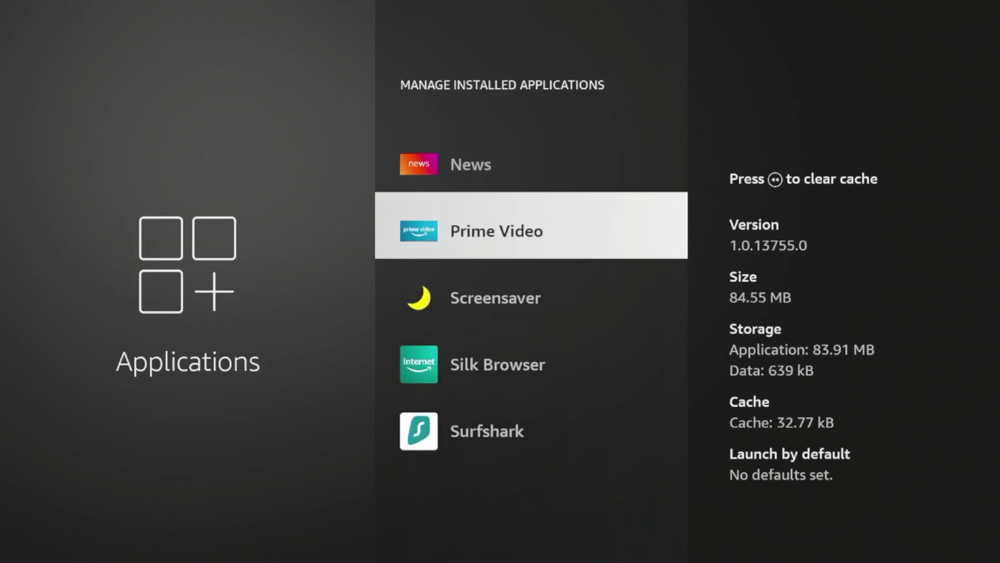
{"action": "key", "text": "Return"}
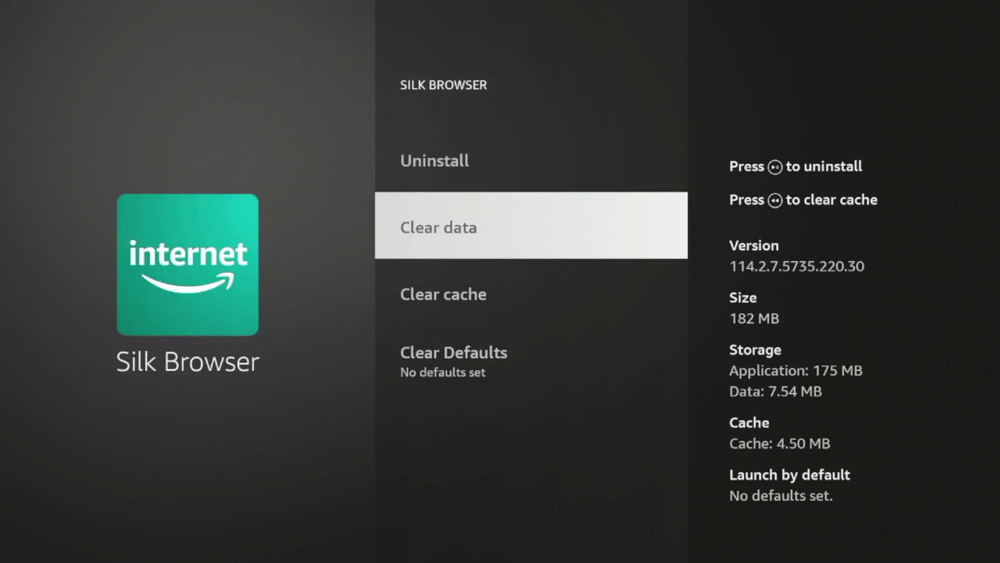
{"action": "key", "text": "Down"}
{"action": "key", "text": "Return"}
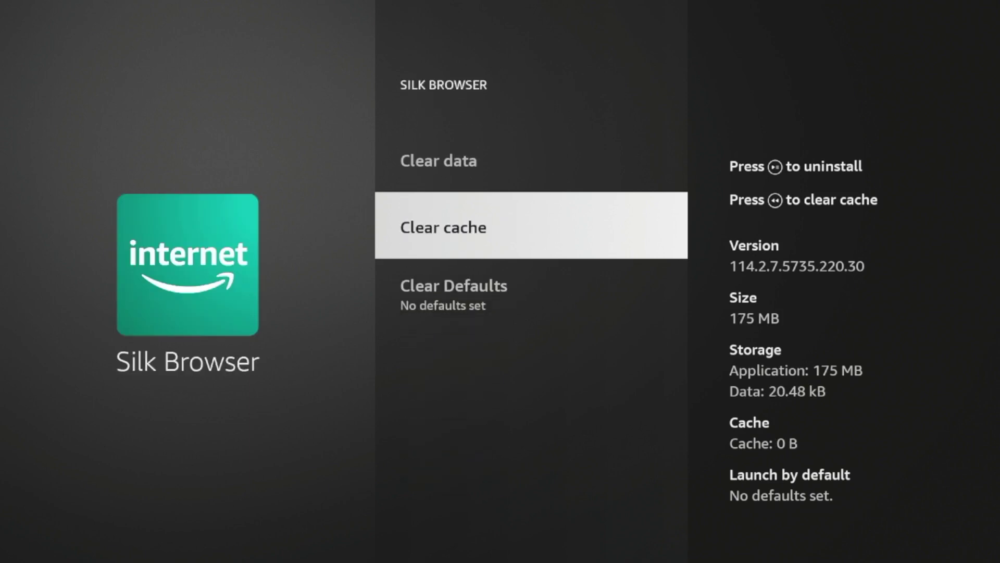
{"action": "key", "text": "Up"}
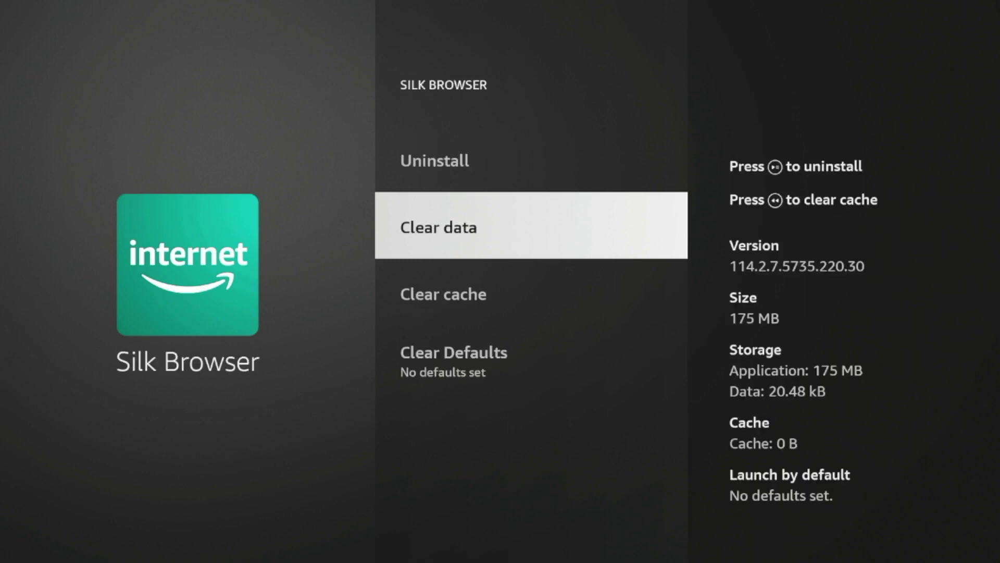
{"action": "key", "text": "Escape"}
{"action": "key", "text": "Escape"}
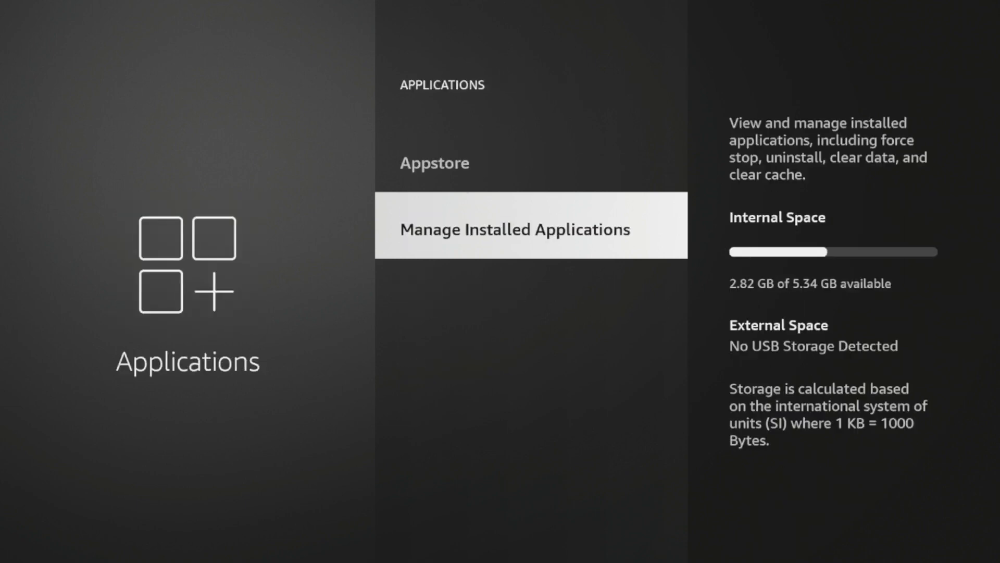
- Check the remaining internal storage in Applications, then return to the Fire TV Home screen
{"action": "key", "text": "Up"}
{"action": "key", "text": "Up"}
{"action": "key", "text": "Down"}
{"action": "key", "text": "Down"}
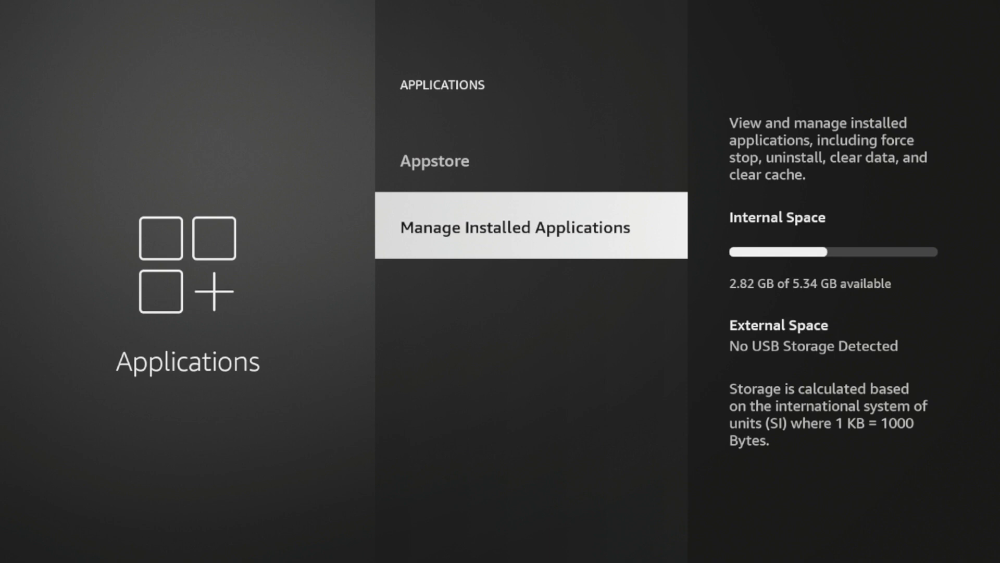
{"action": "key", "text": "Home"}
{"action": "key", "text": "Right"}
{"action": "key", "text": "Left"}
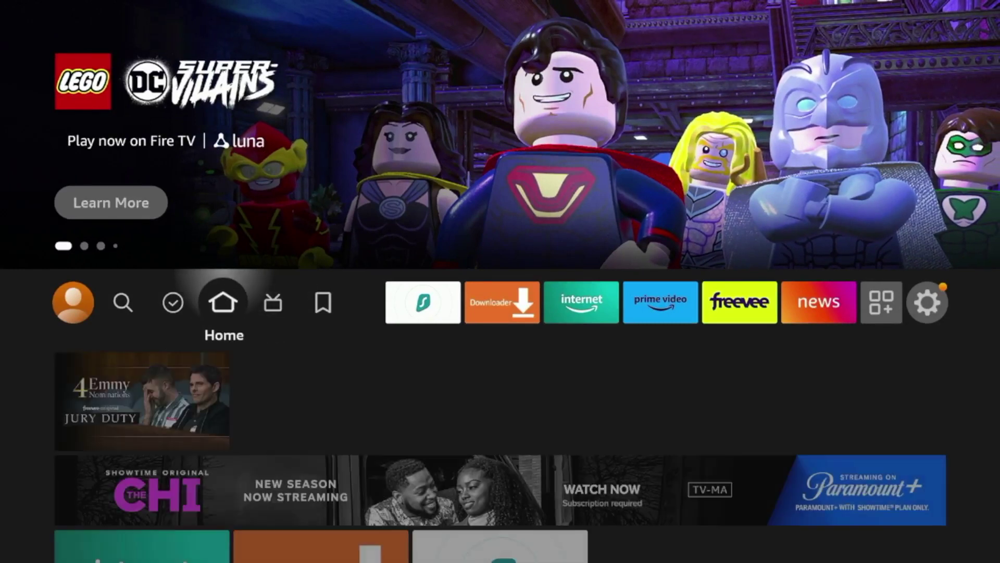